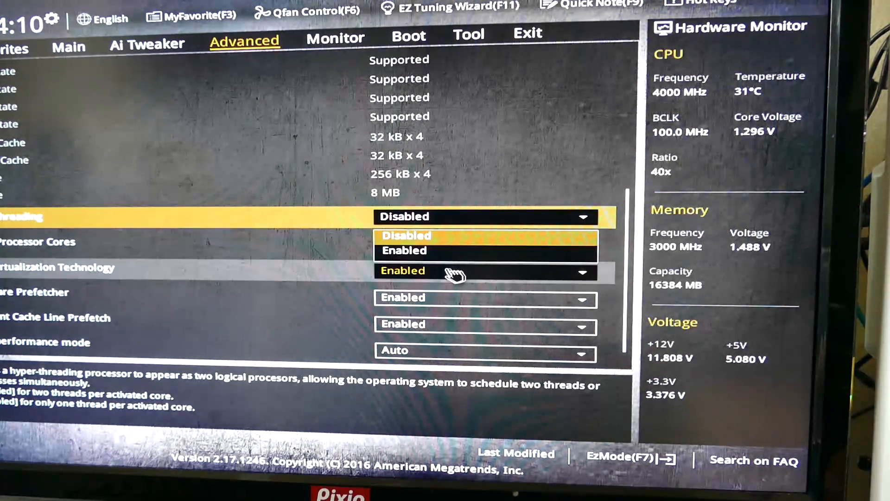
# - Enable Hyper-threading and limit Active Processor Cores to 1
pyautogui.click(414, 251)
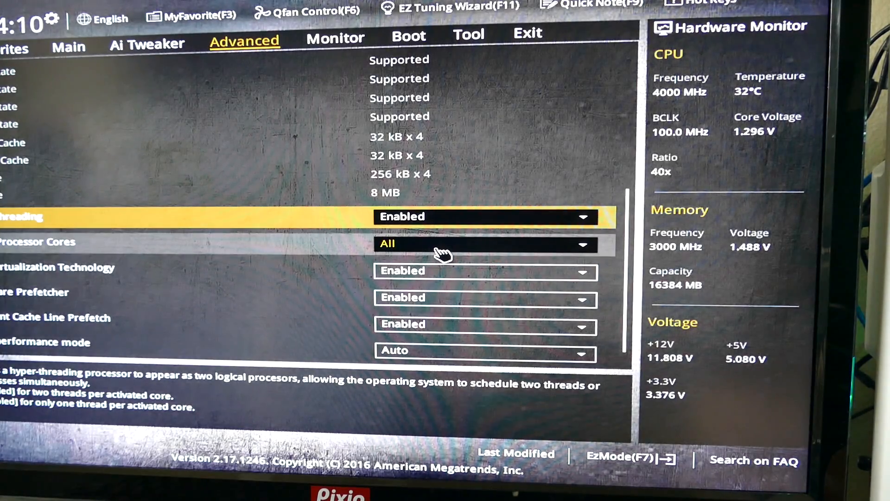
pyautogui.click(472, 243)
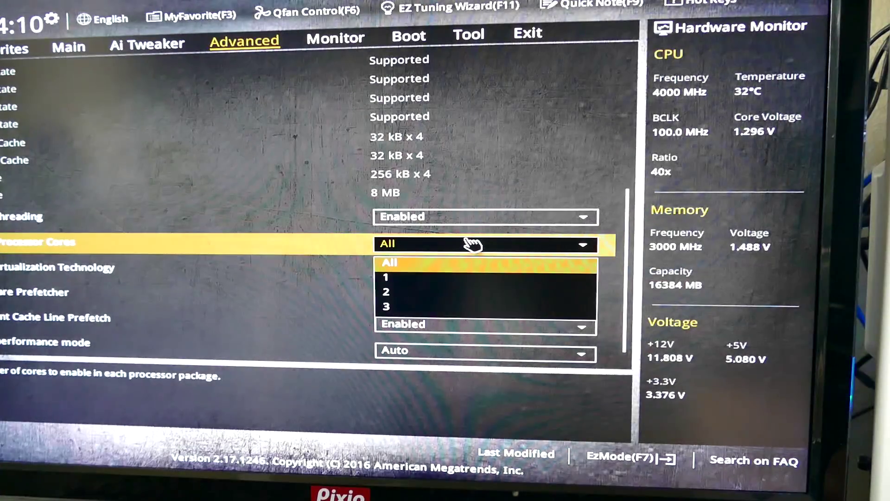
pyautogui.click(411, 279)
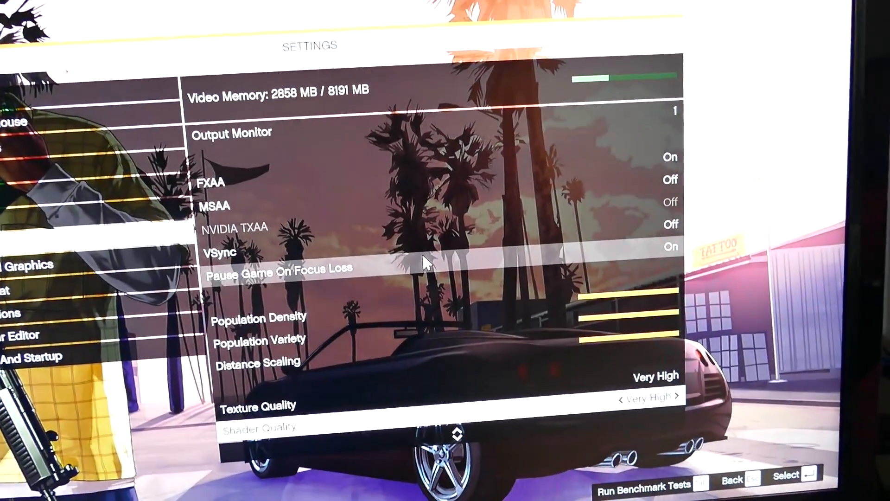
pyautogui.scroll(-5, 413, 250)
pyautogui.scroll(-5, 413, 251)
pyautogui.scroll(-5, 413, 251)
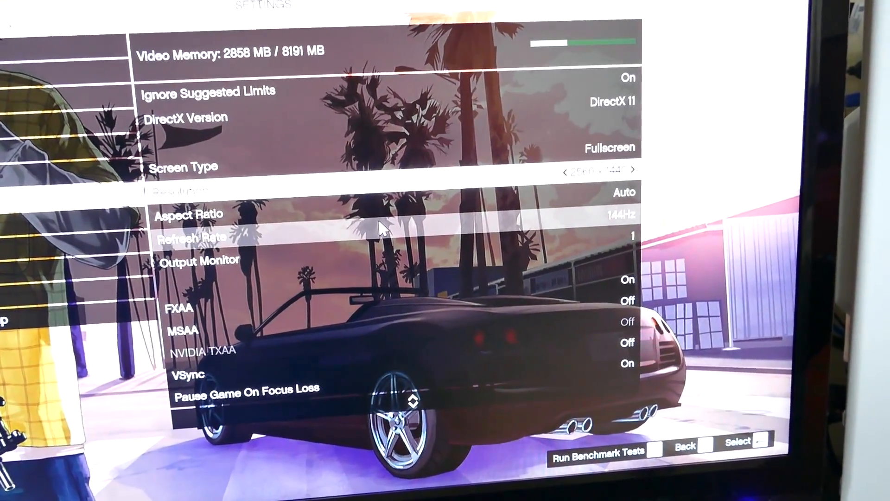
pyautogui.scroll(-3, 413, 251)
# - Run the benchmark tests and confirm Yes on the game-restart alert
pyautogui.press('Down')
pyautogui.press('Down')
pyautogui.press('Down')
pyautogui.press('Down')
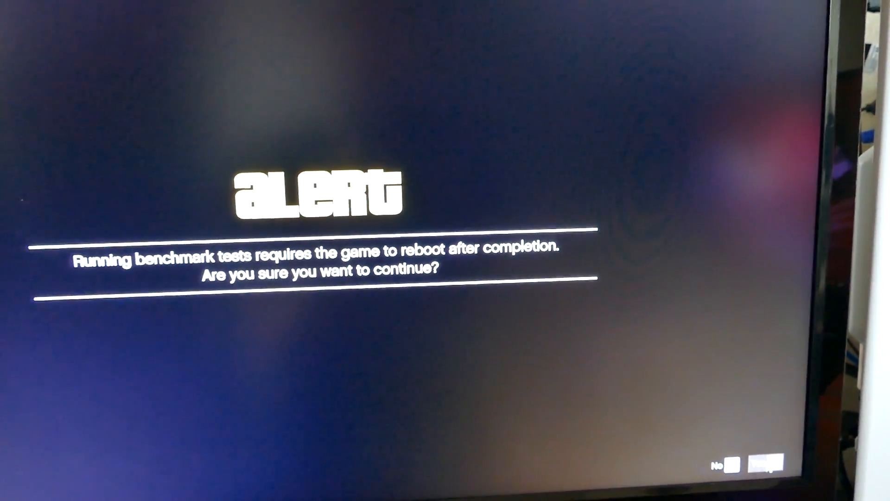
pyautogui.click(766, 469)
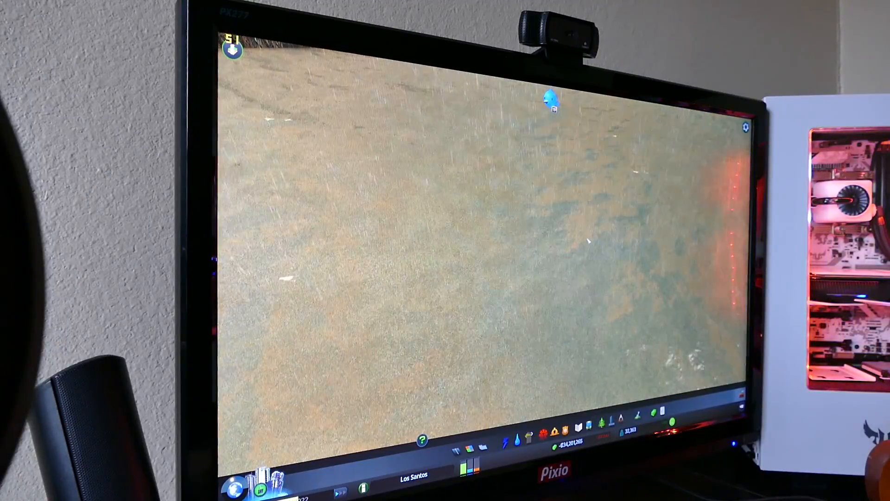
pyautogui.scroll(-10, 588, 241)
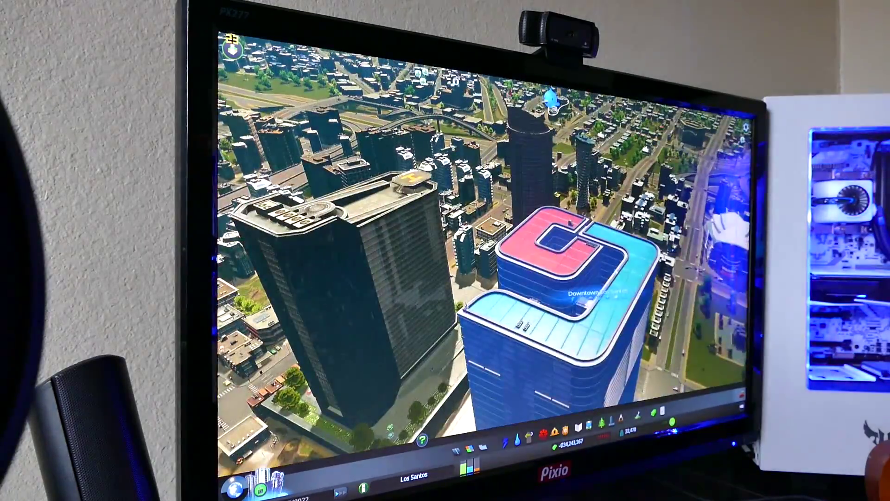
# - Pan to a new downtown area and orbit the camera around the towers
pyautogui.moveTo(570, 222); pyautogui.dragTo(314, 140)
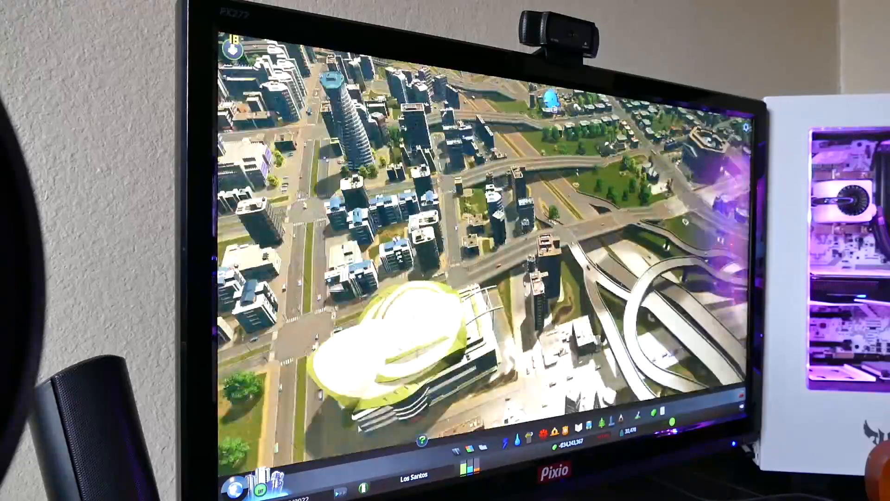
pyautogui.rightClick(445, 250)
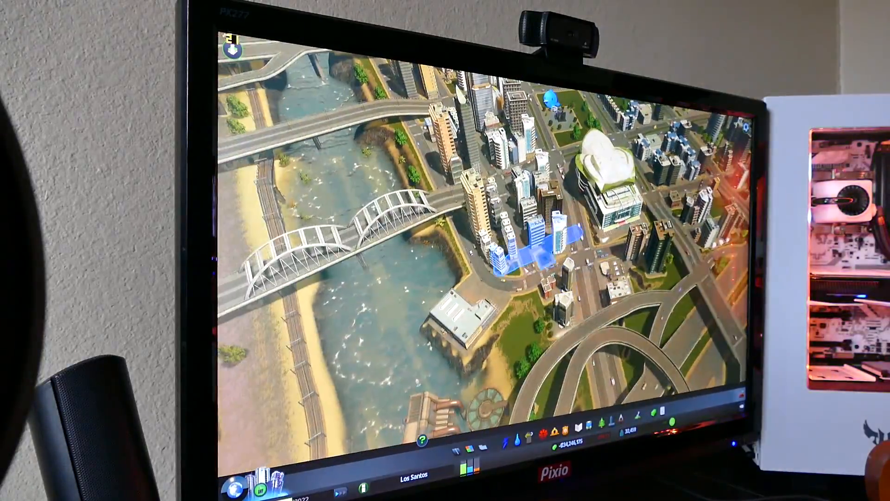